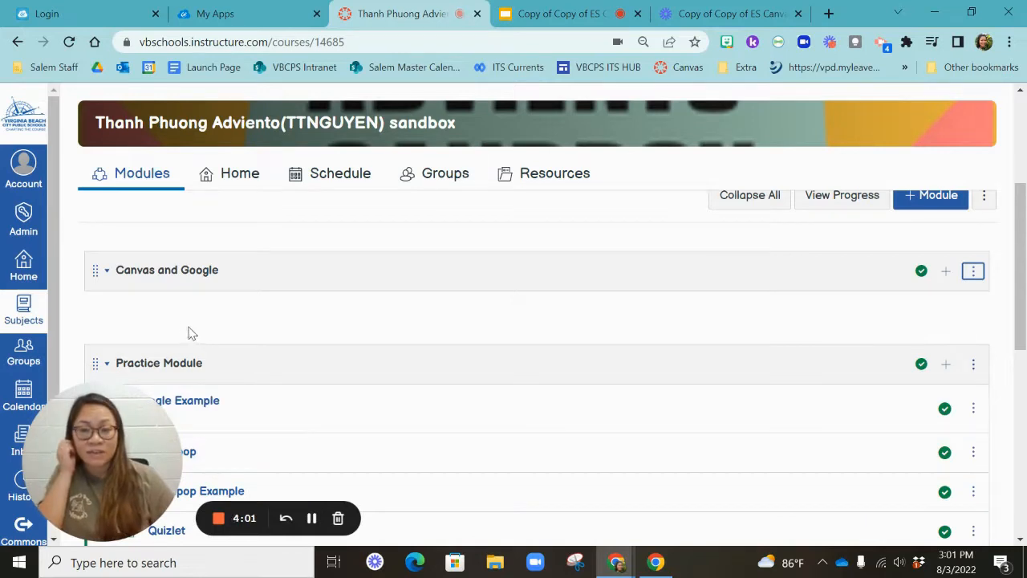
left_click(213, 20)
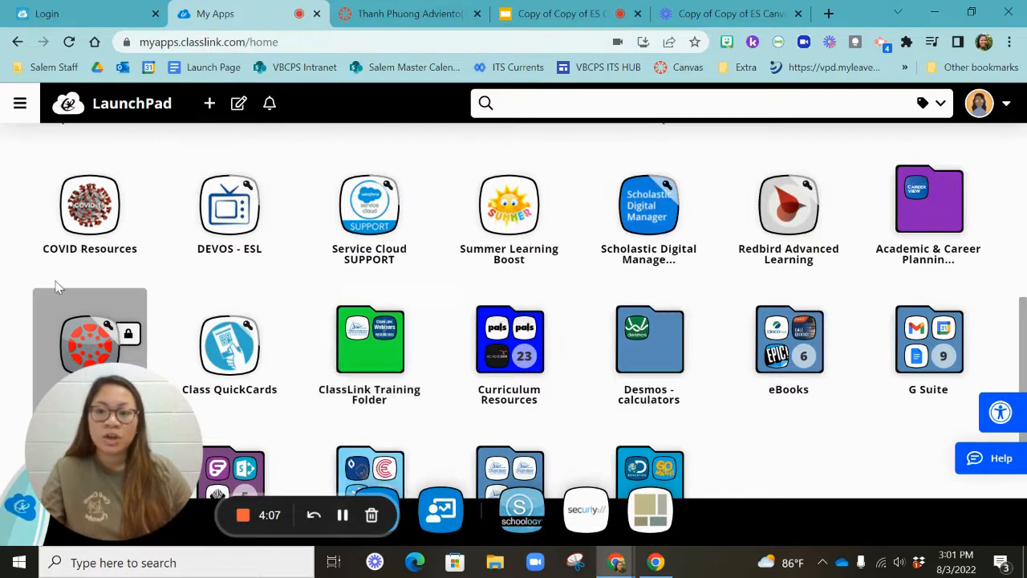
scroll(118, 307, "down", 1)
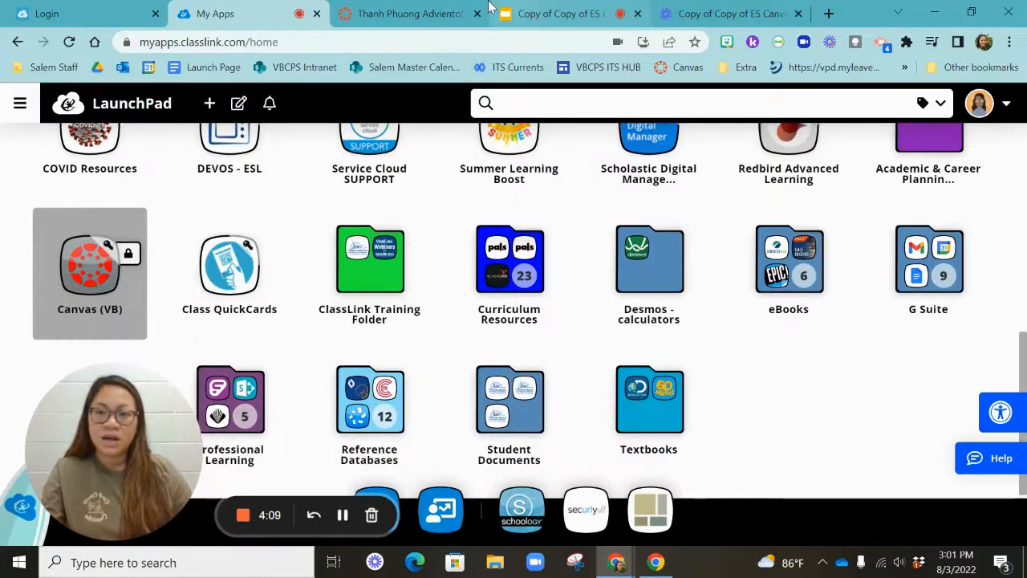
left_click(430, 16)
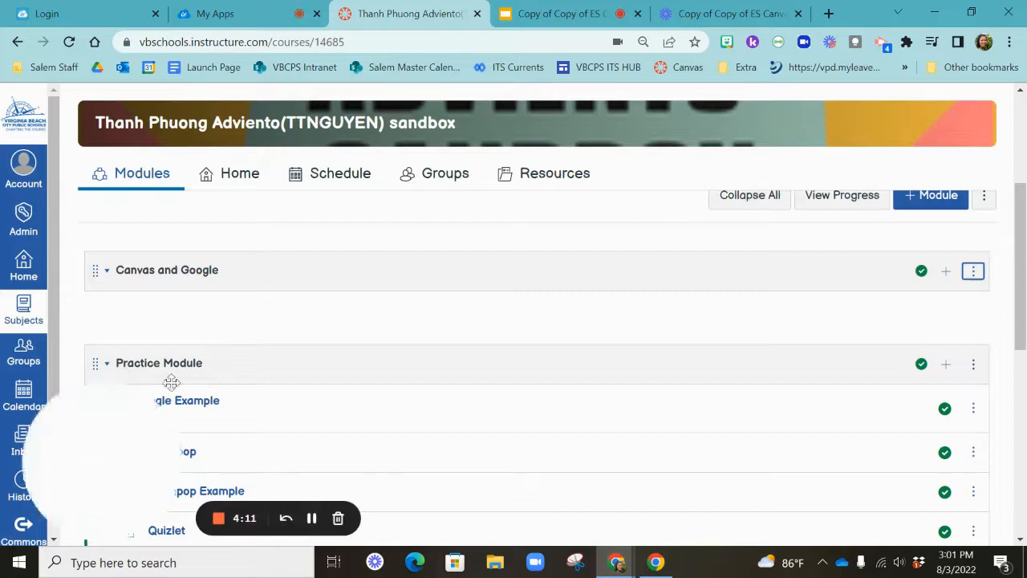
Return to the dashboard and open the sandbox course's Modules page
left_click(38, 279)
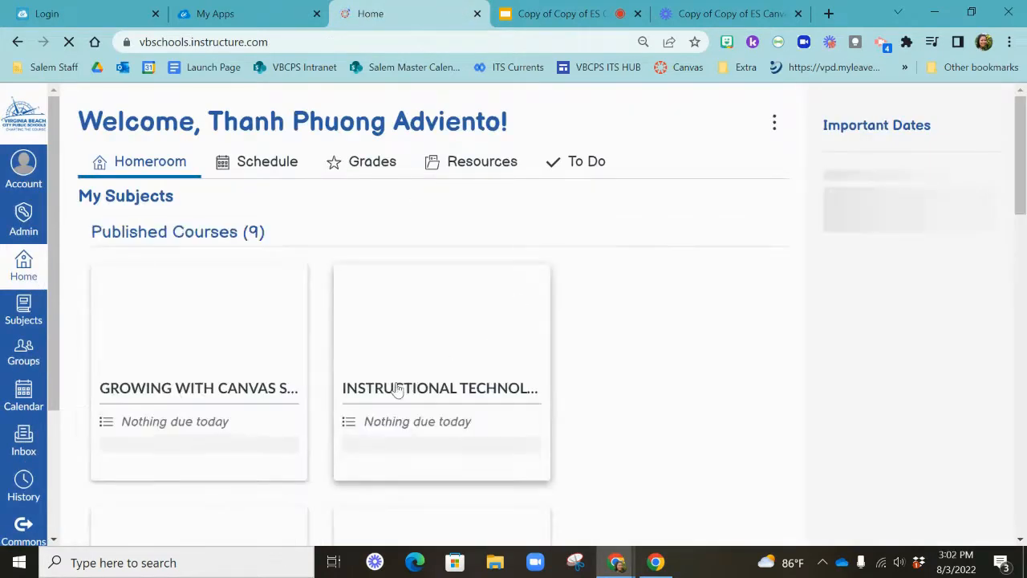
scroll(530, 410, "down", 1)
scroll(529, 414, "down", 1)
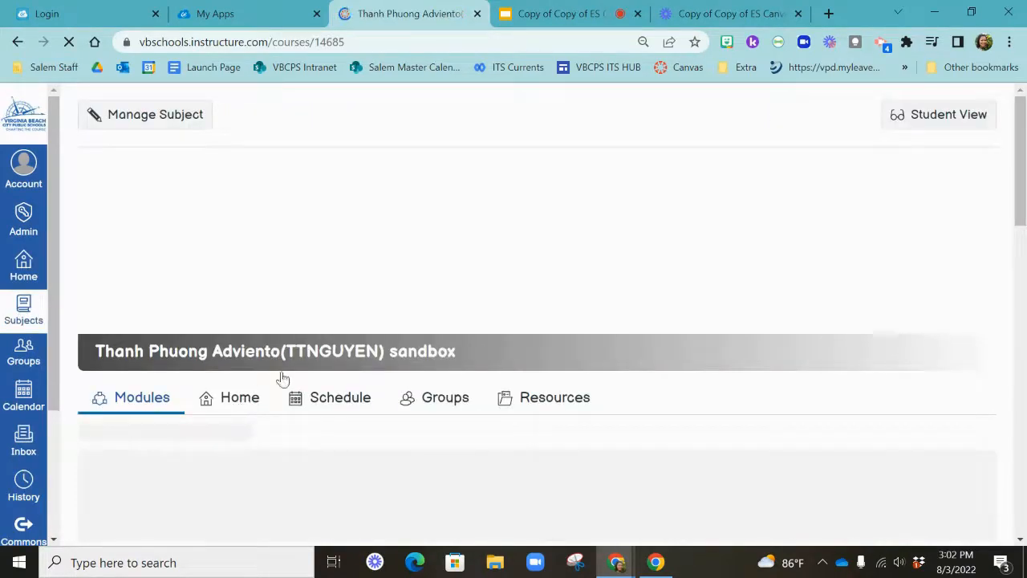
scroll(619, 339, "down", 3)
scroll(619, 341, "down", 3)
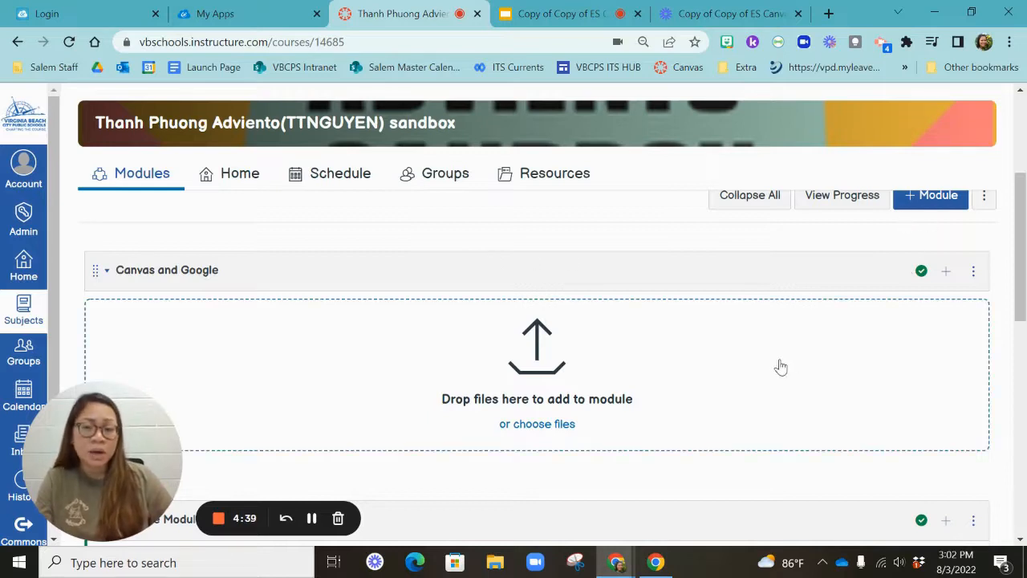
scroll(930, 209, "up", 1)
left_click(929, 223)
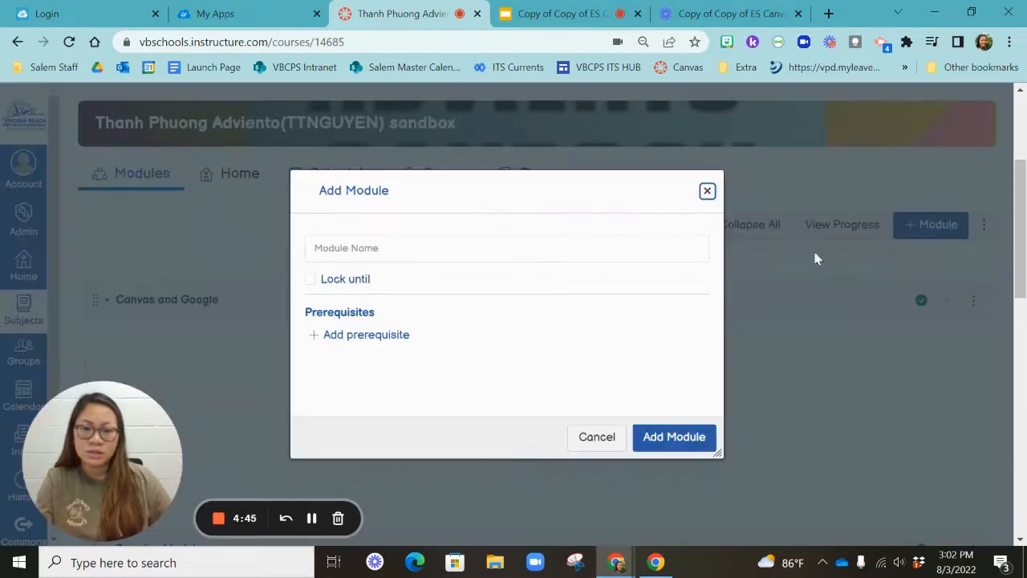
left_click(707, 192)
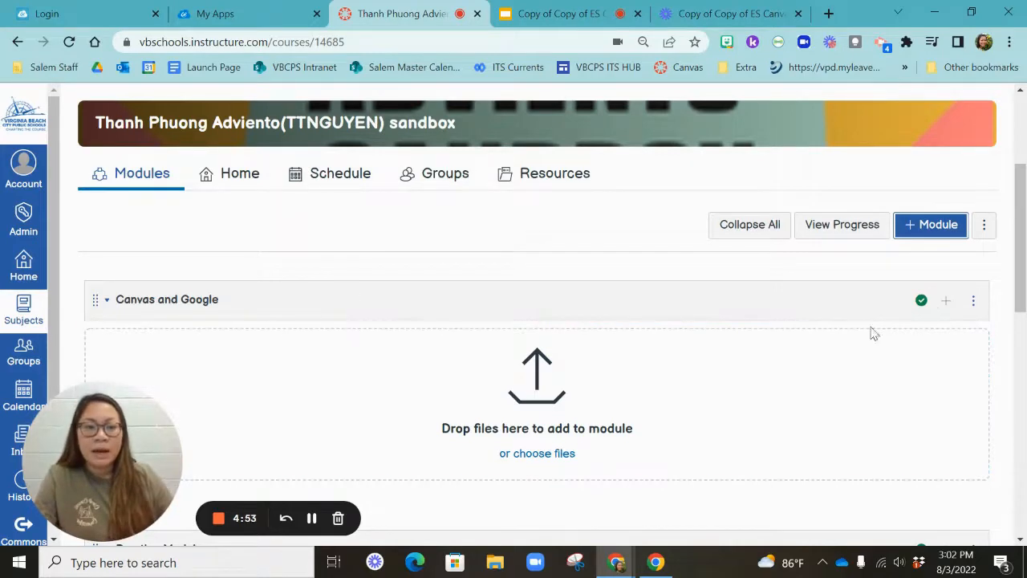
Add a new assignment named Coins to the Canvas and Google module
left_click(945, 303)
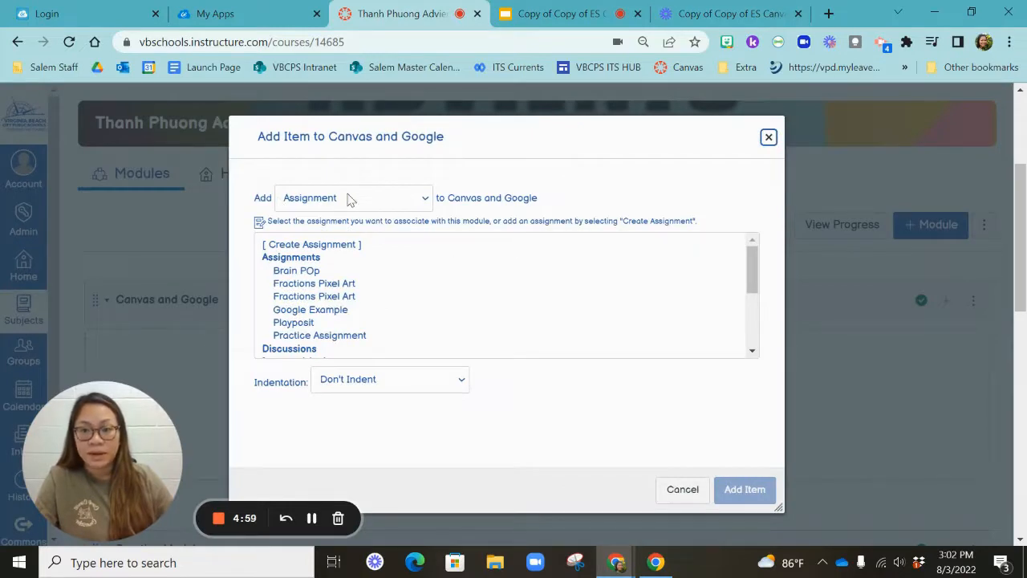
left_click(323, 247)
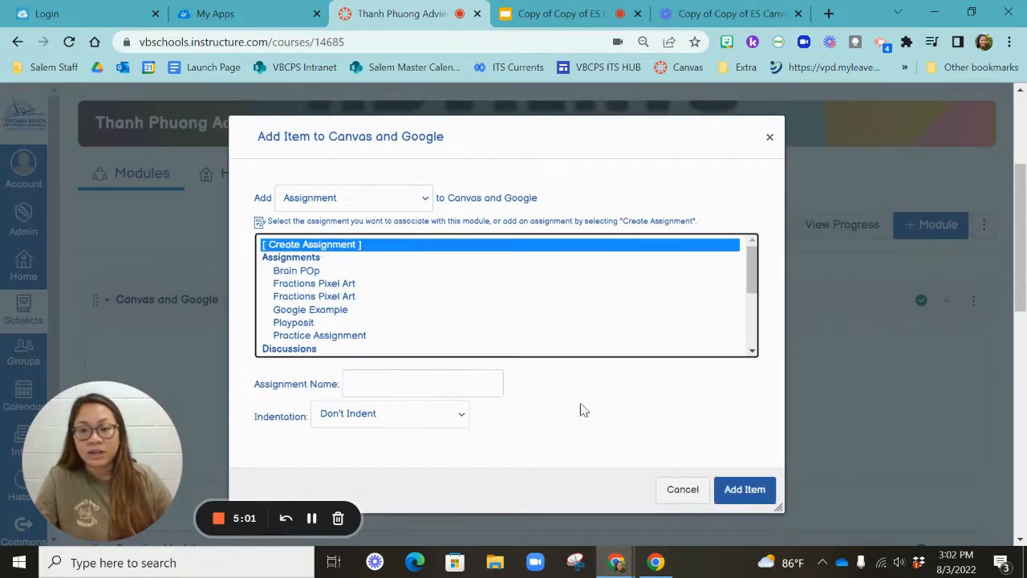
left_click(454, 382)
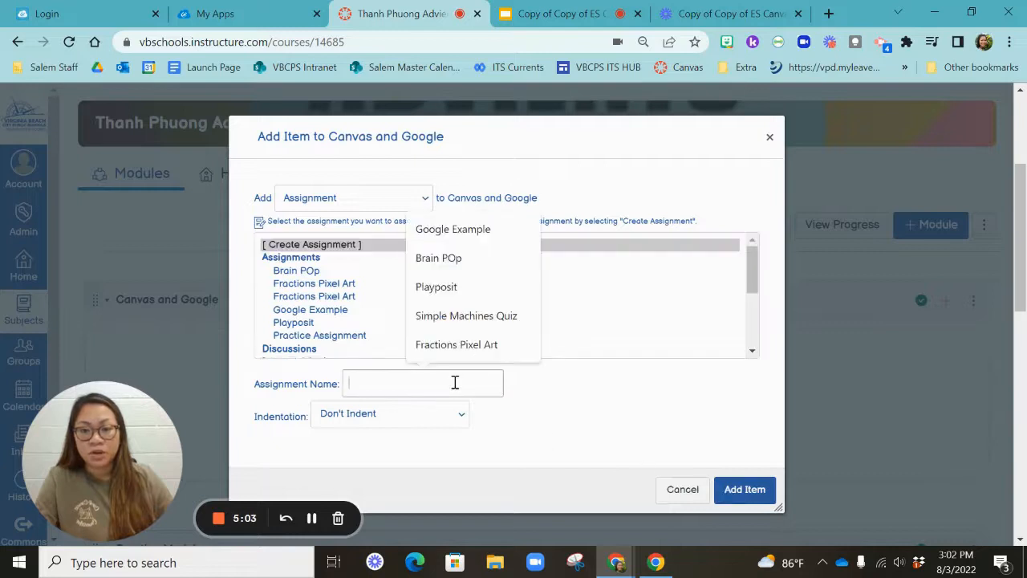
type("Coins")
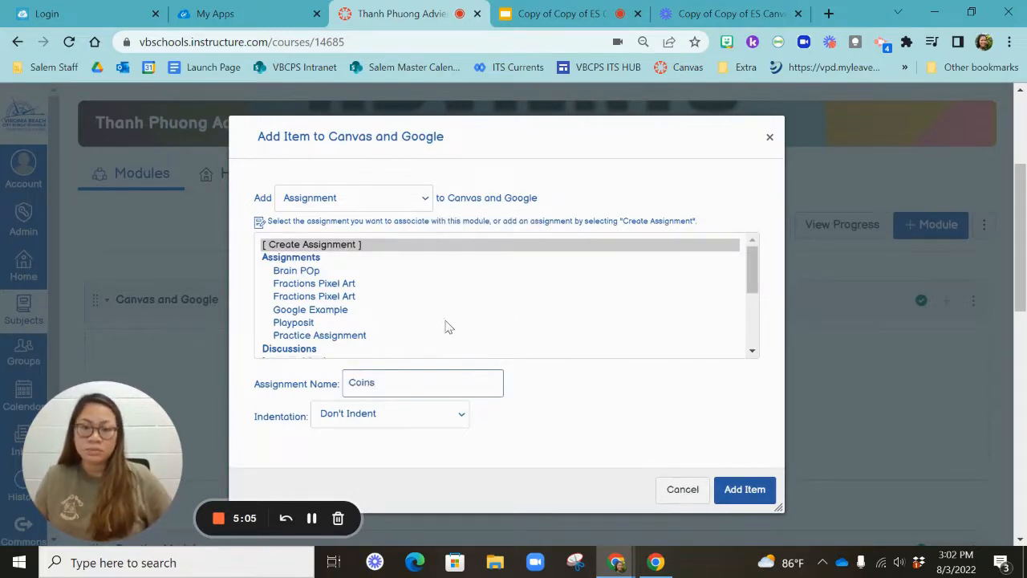
left_click(729, 489)
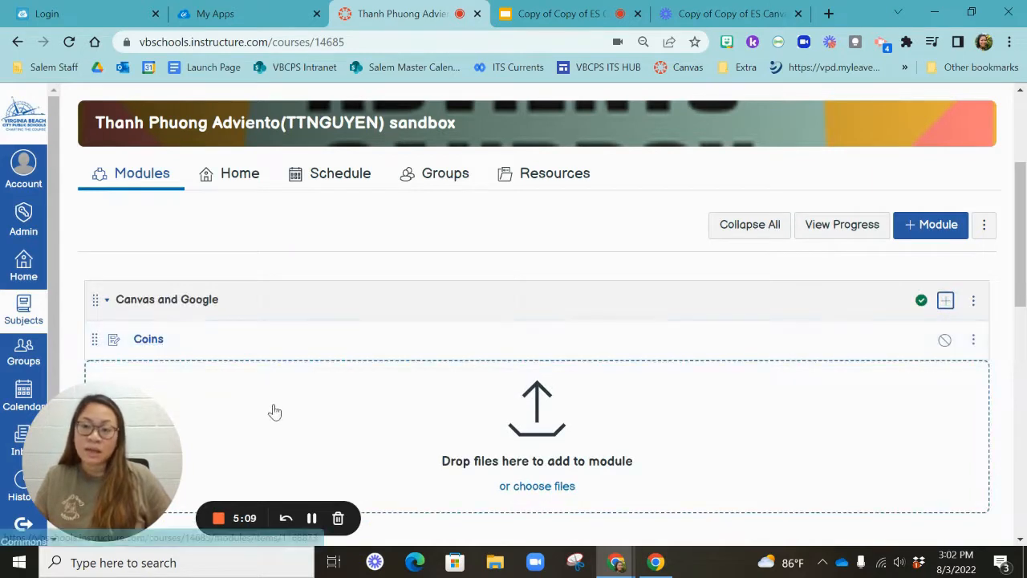
Open the Coins assignment for editing and set its grade display to Complete/Incomplete
left_click(156, 343)
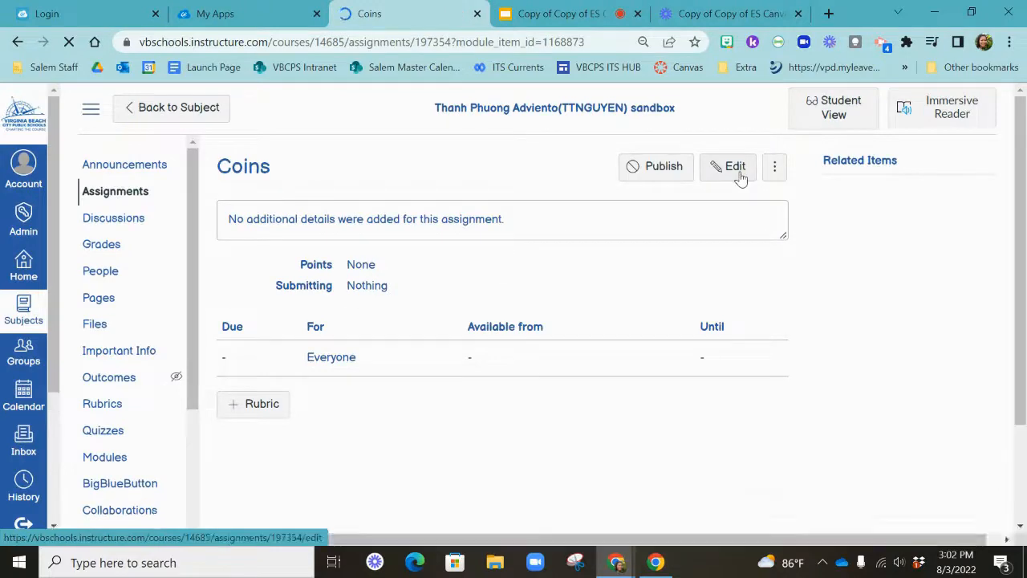
left_click(740, 175)
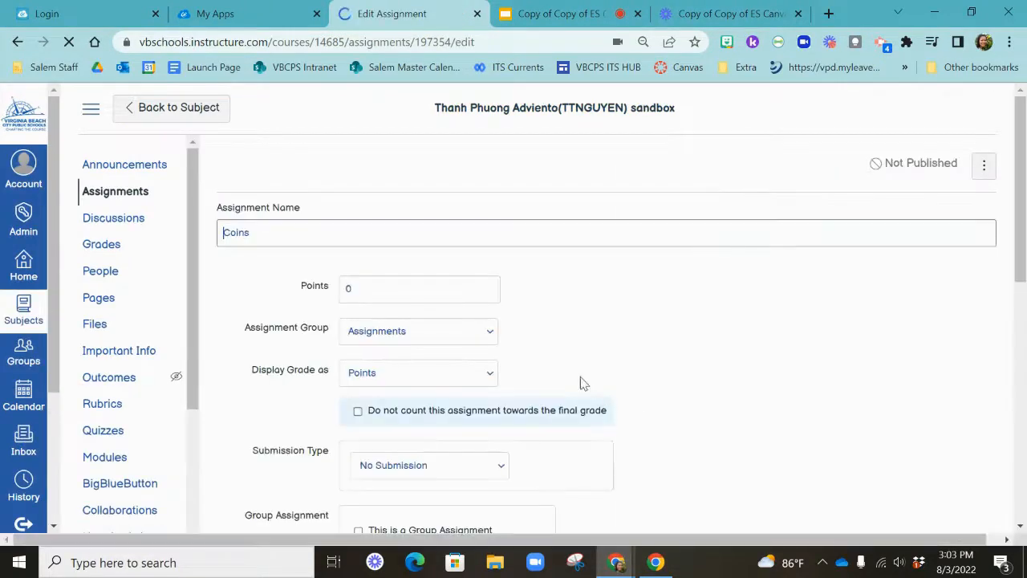
scroll(565, 369, "down", 1)
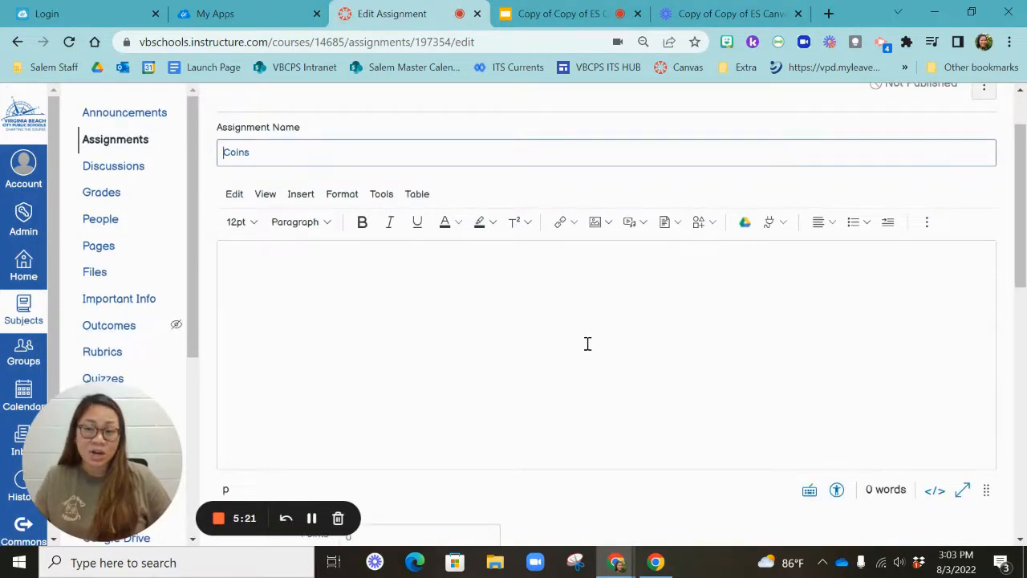
left_click(587, 344)
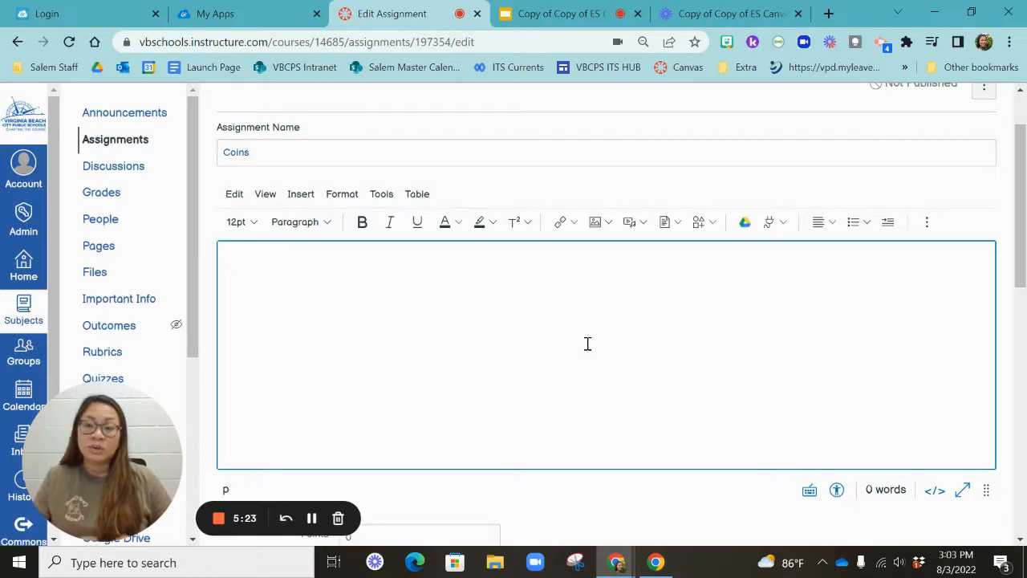
scroll(587, 344, "down", 1)
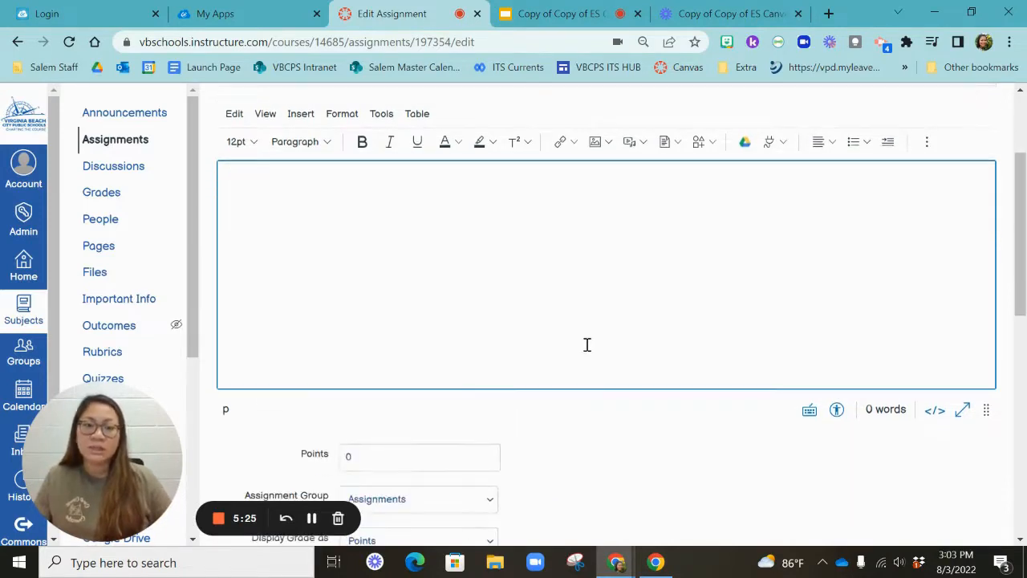
scroll(588, 344, "down", 2)
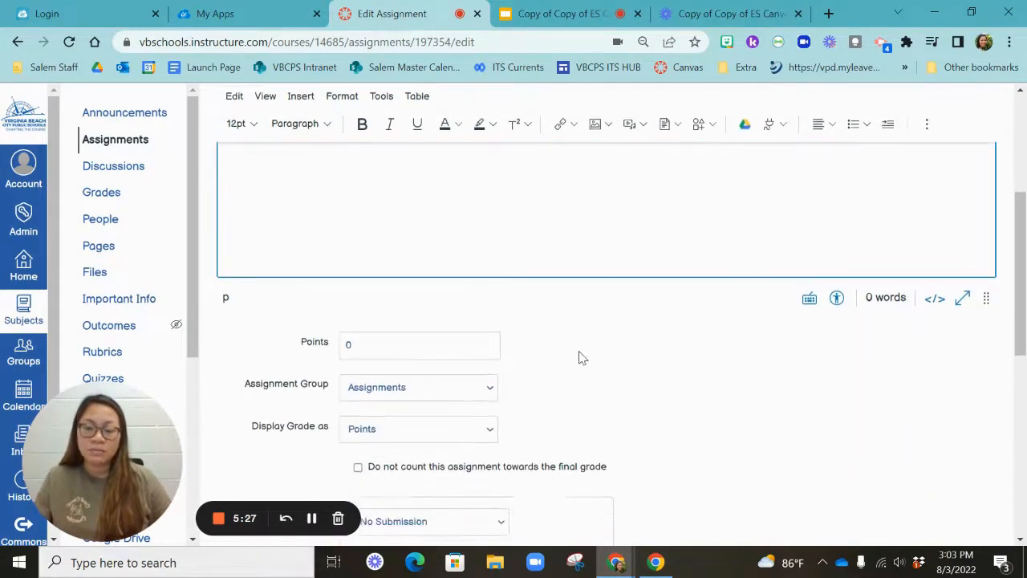
scroll(578, 362, "down", 2)
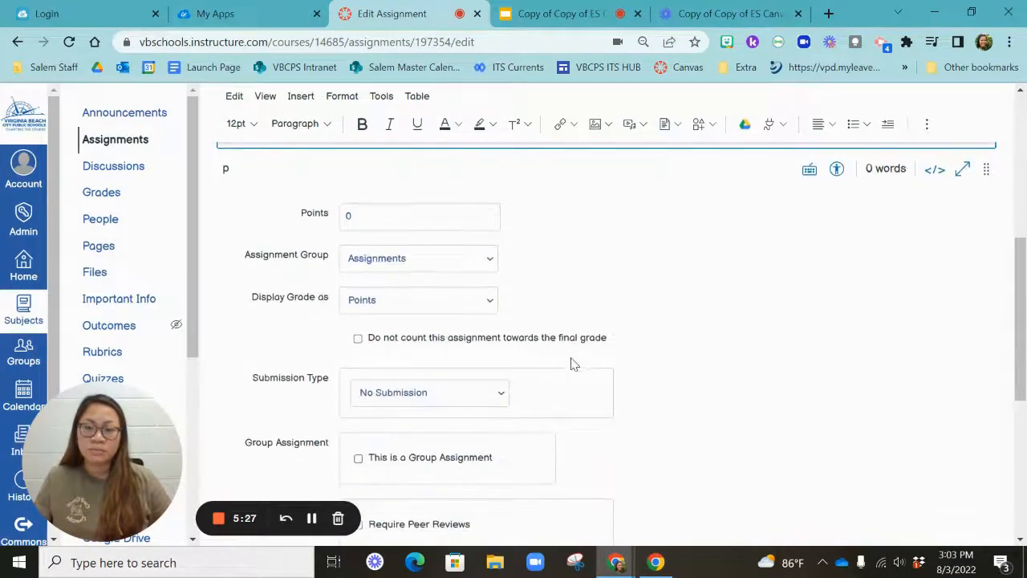
left_click(380, 305)
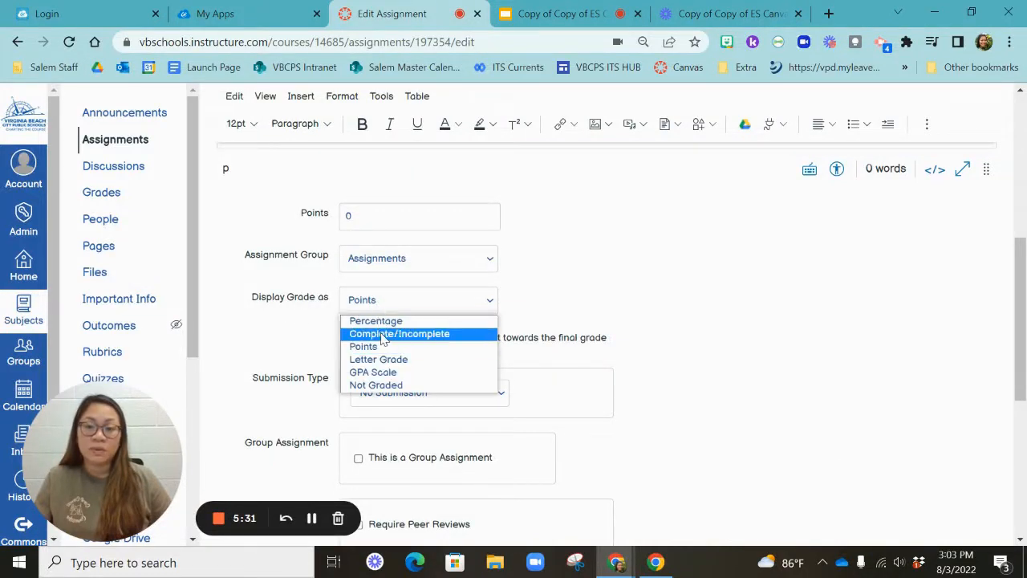
left_click(383, 339)
Set the submission type to External Tool and choose Google Assignments (LTI 1.3) as the tool
scroll(614, 271, "down", 1)
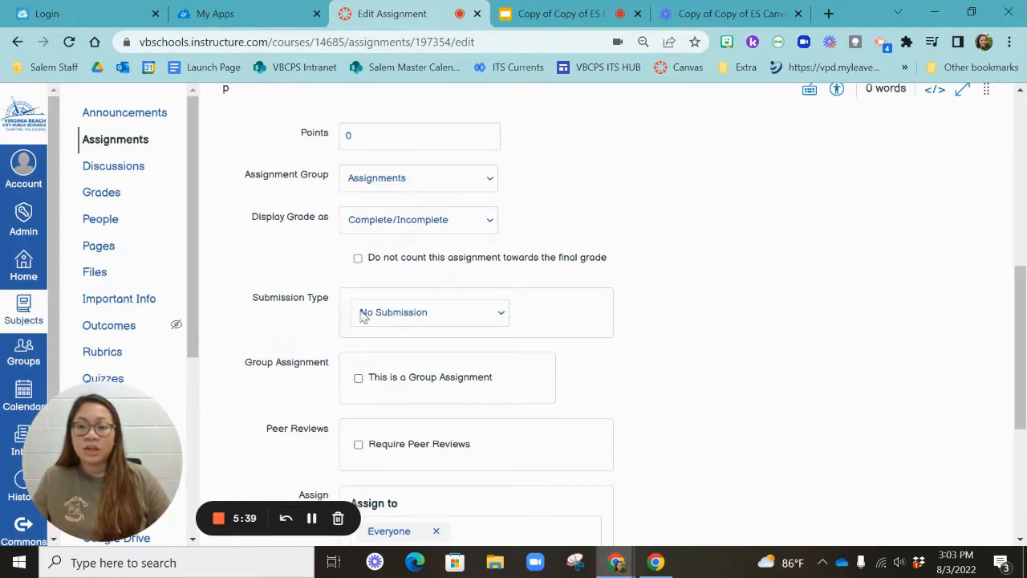
left_click(400, 319)
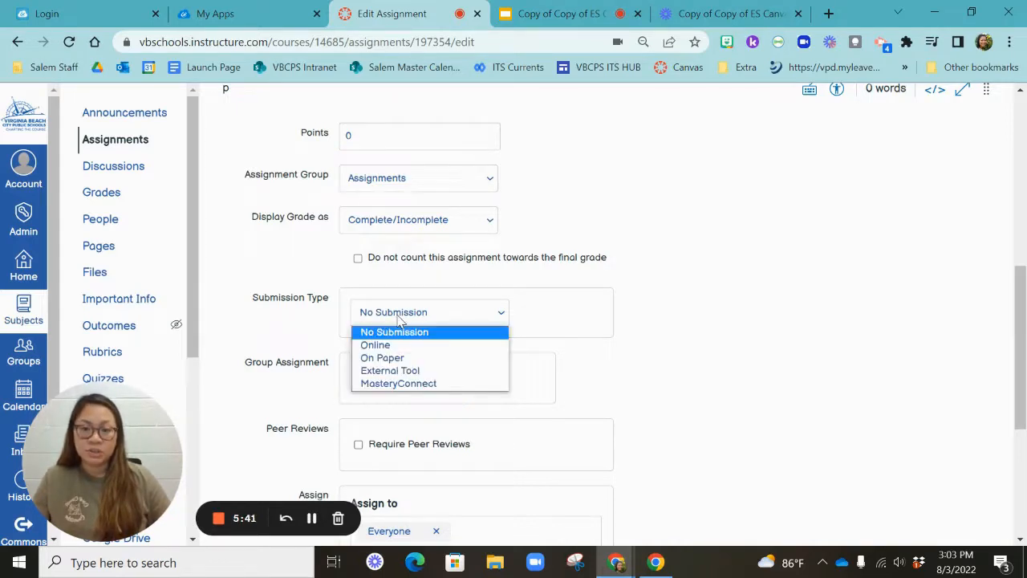
left_click(392, 372)
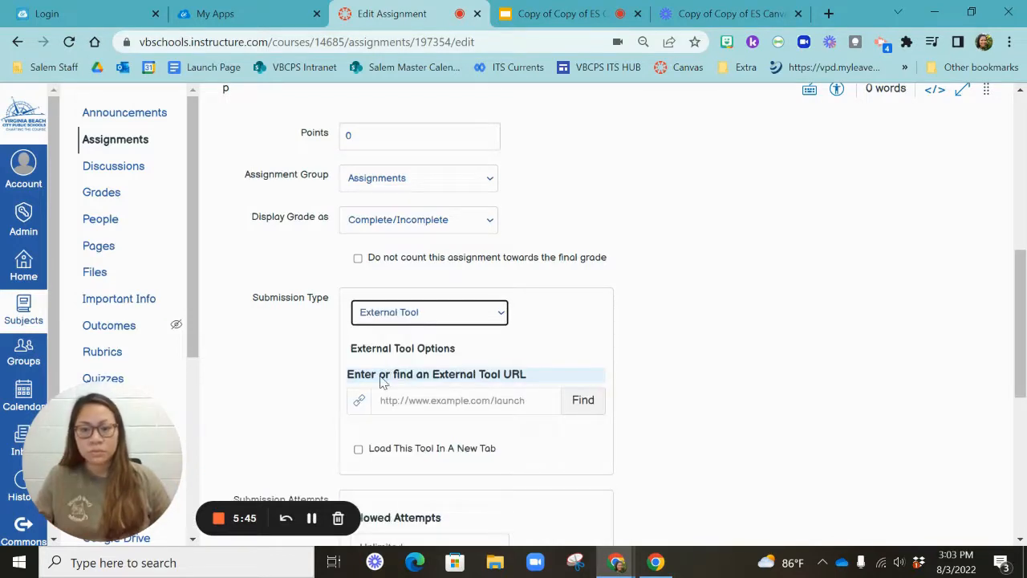
left_click(581, 400)
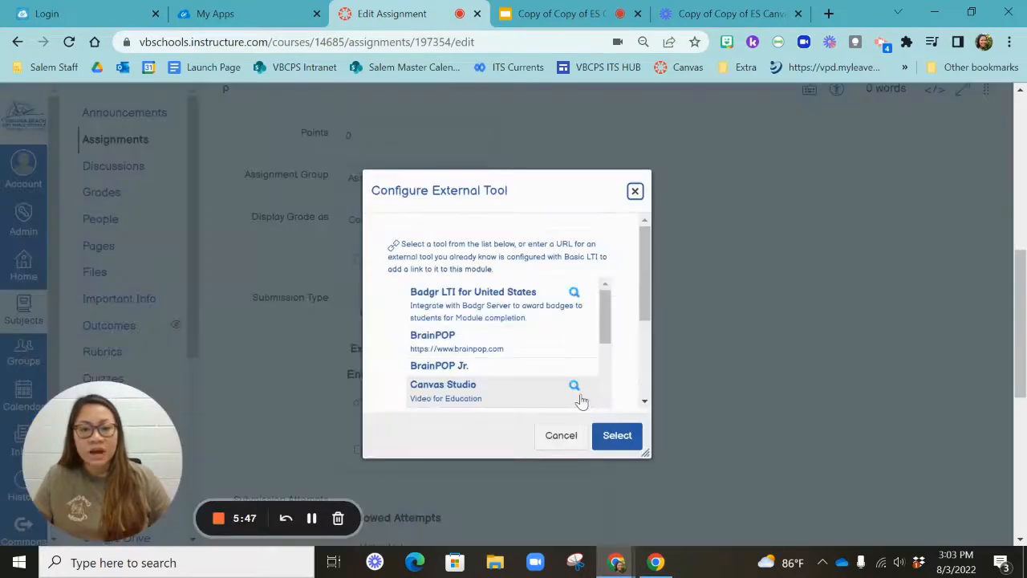
scroll(585, 337, "down", 5)
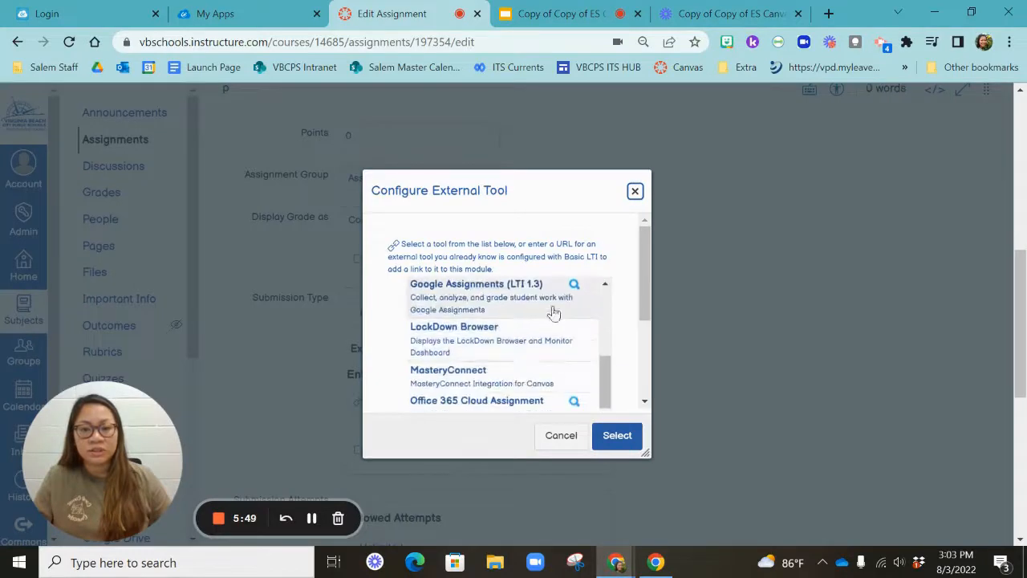
left_click(481, 289)
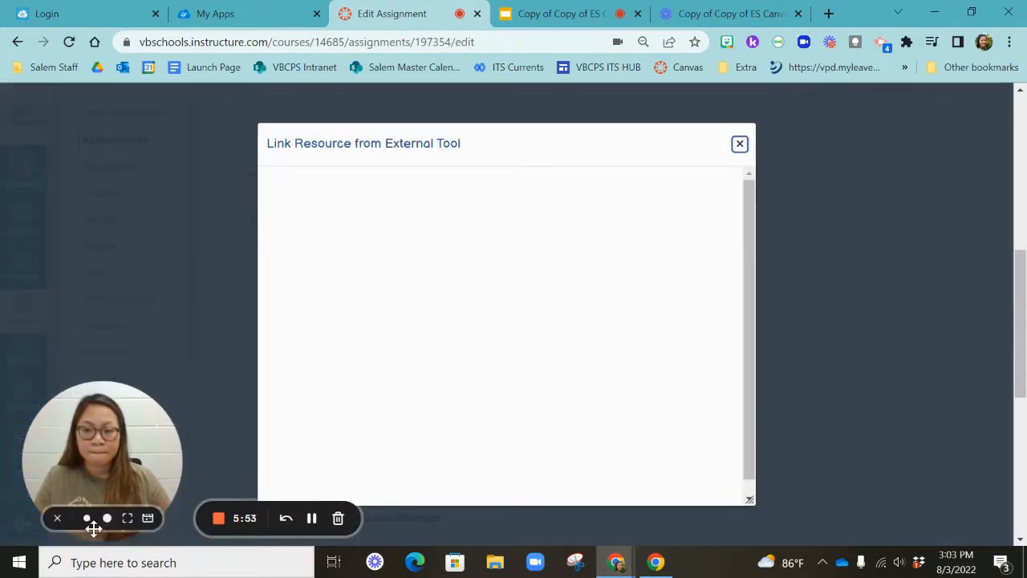
Continue into Google Assignments with the signed-in school account
left_click_drag(110, 454, 937, 454)
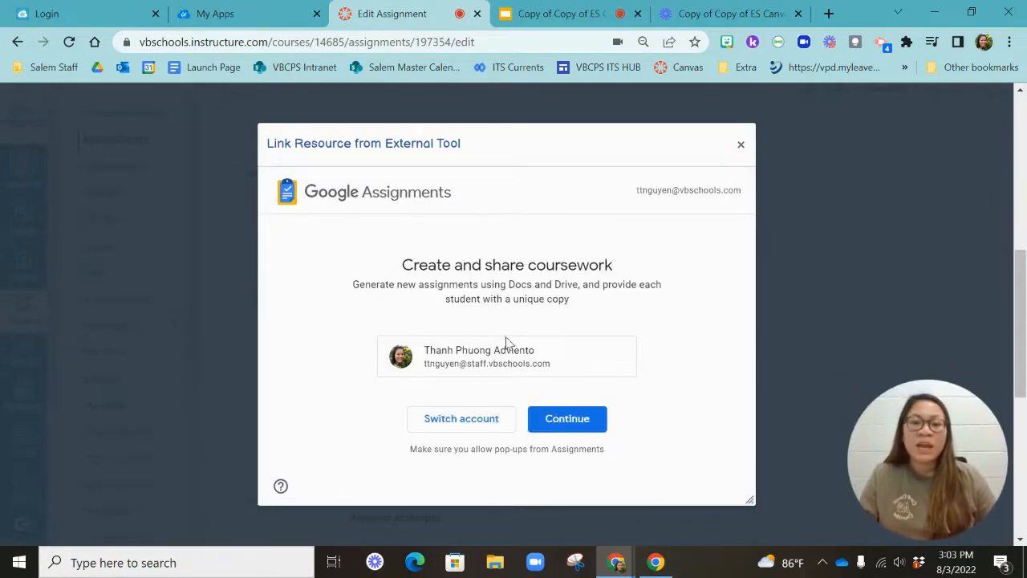
left_click(592, 426)
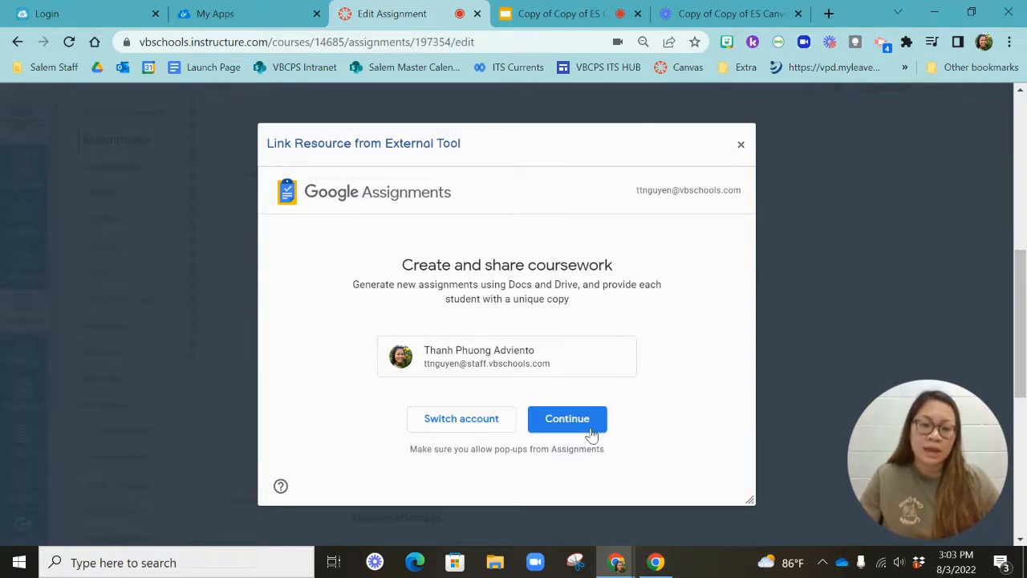
left_click(567, 419)
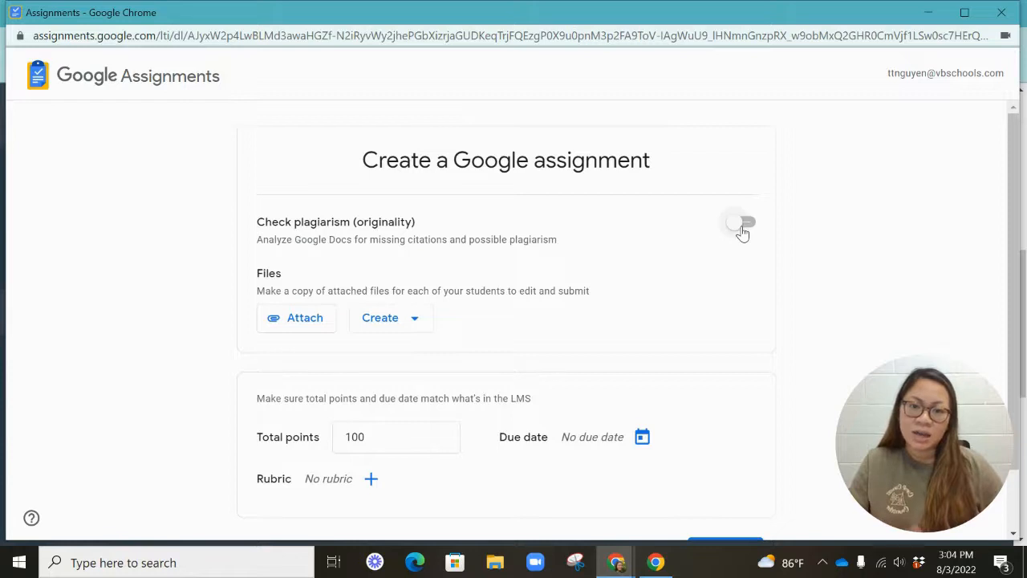
Attach the Drive file Copy of Coins #1 to the Google assignment
left_click(304, 320)
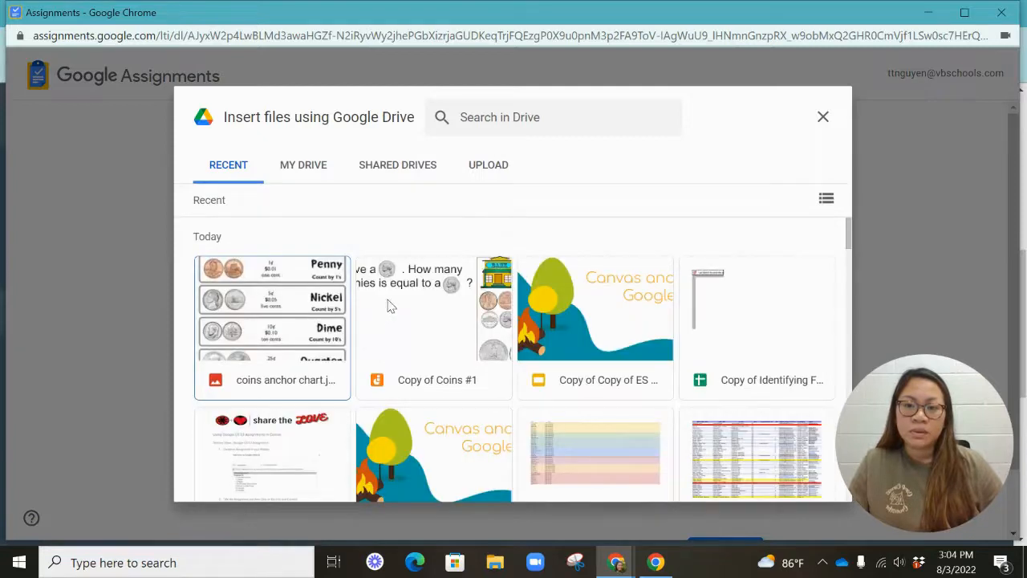
left_click(436, 339)
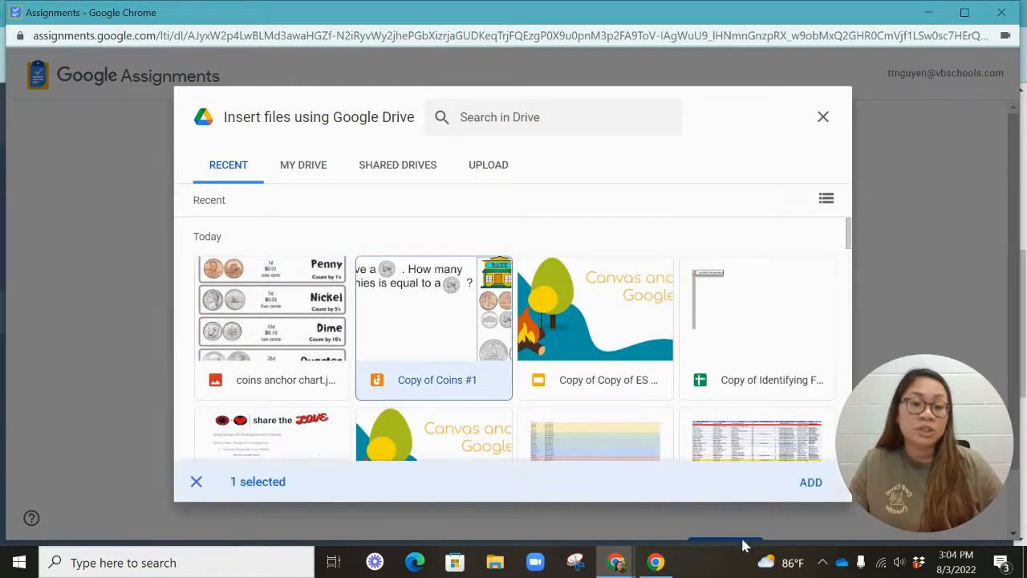
left_click(809, 485)
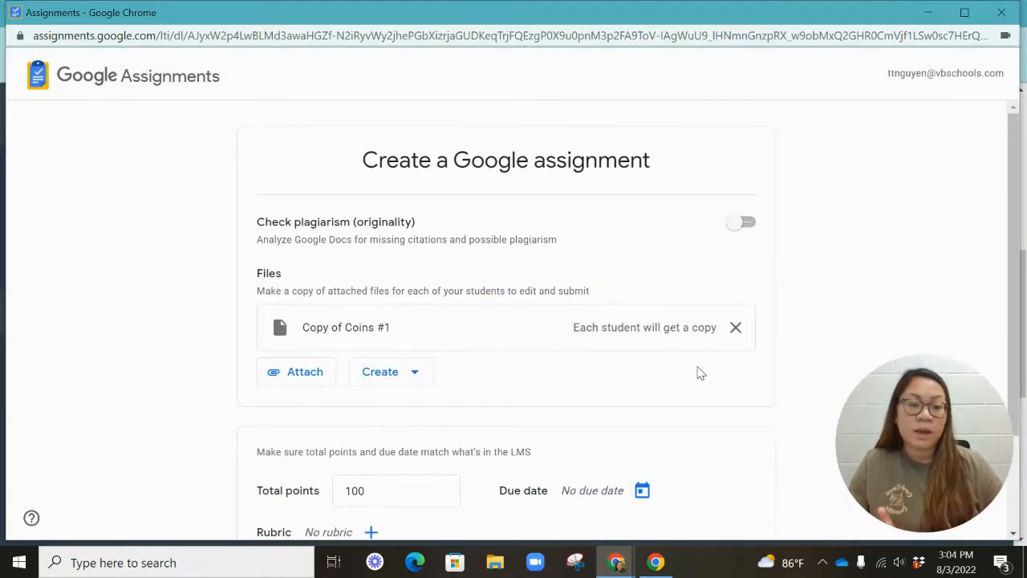
Set the Google assignment's total points to 4
scroll(698, 372, "down", 3)
left_click(388, 365)
left_click_drag(388, 365, 314, 360)
type("4")
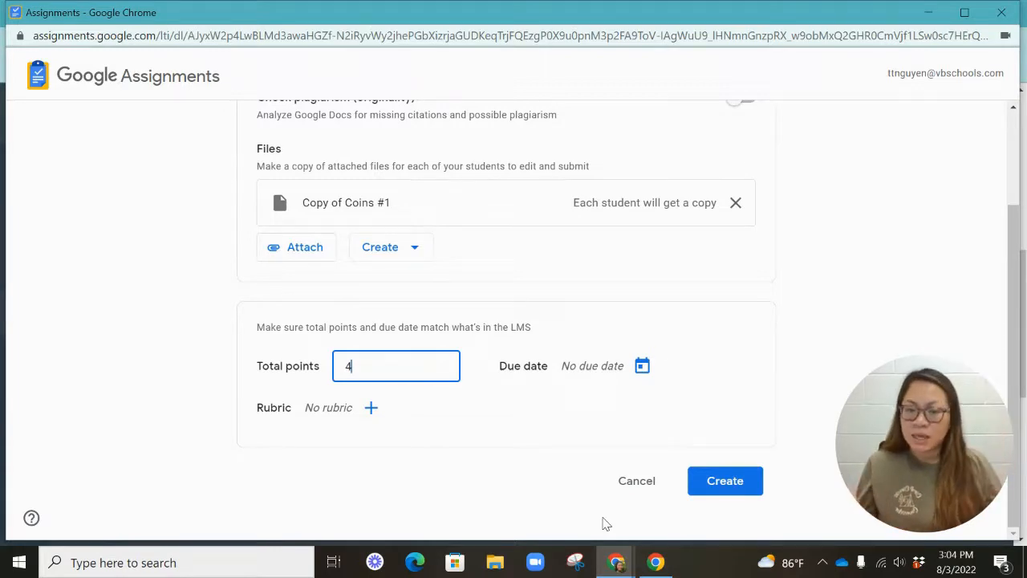
Set the Google assignment's due date to Aug 12, 2022, 11:59 PM
left_click(642, 367)
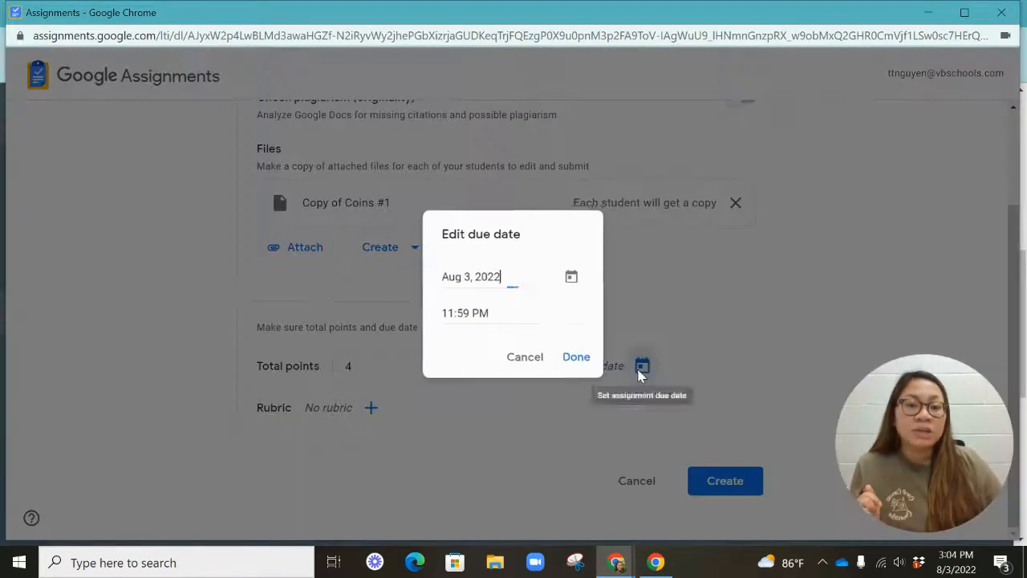
left_click(572, 283)
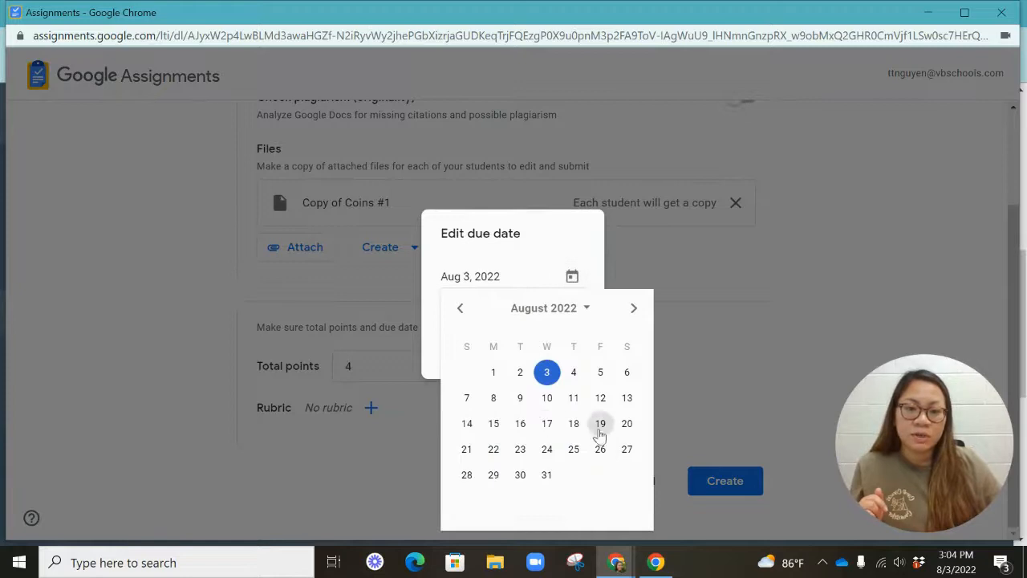
left_click(601, 399)
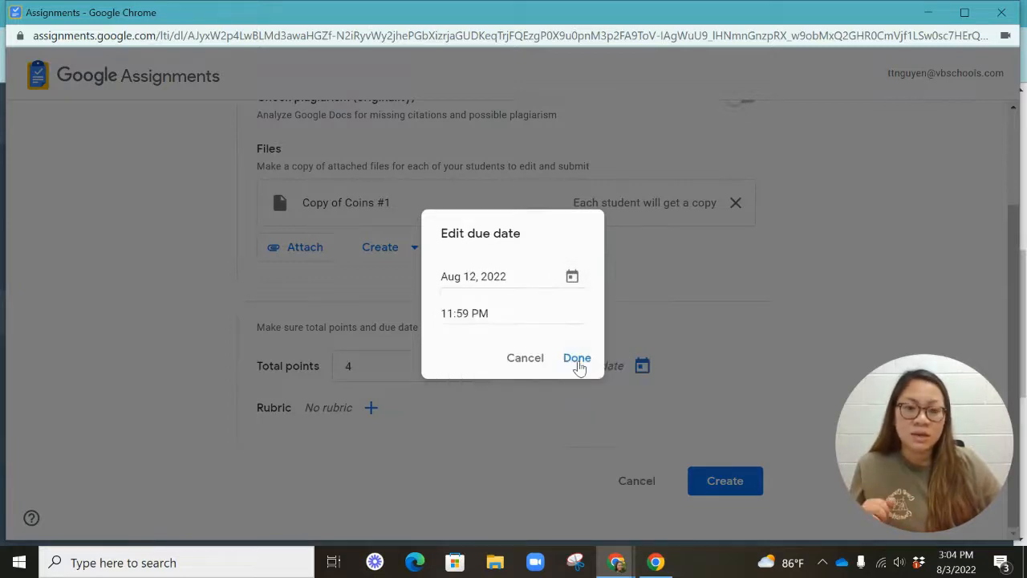
left_click(575, 362)
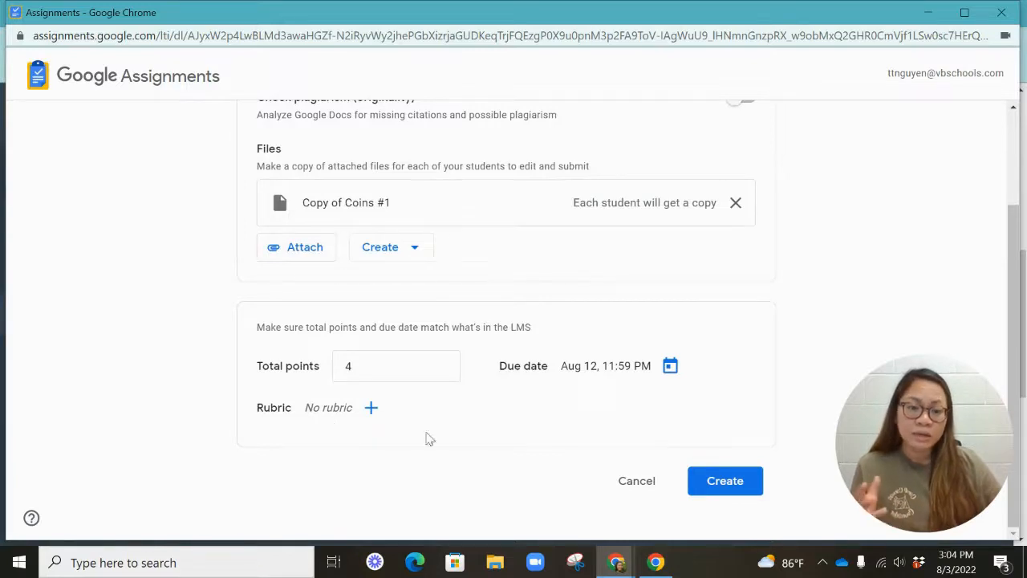
Create the Google assignment and confirm it as the selected external tool in Canvas
left_click(743, 487)
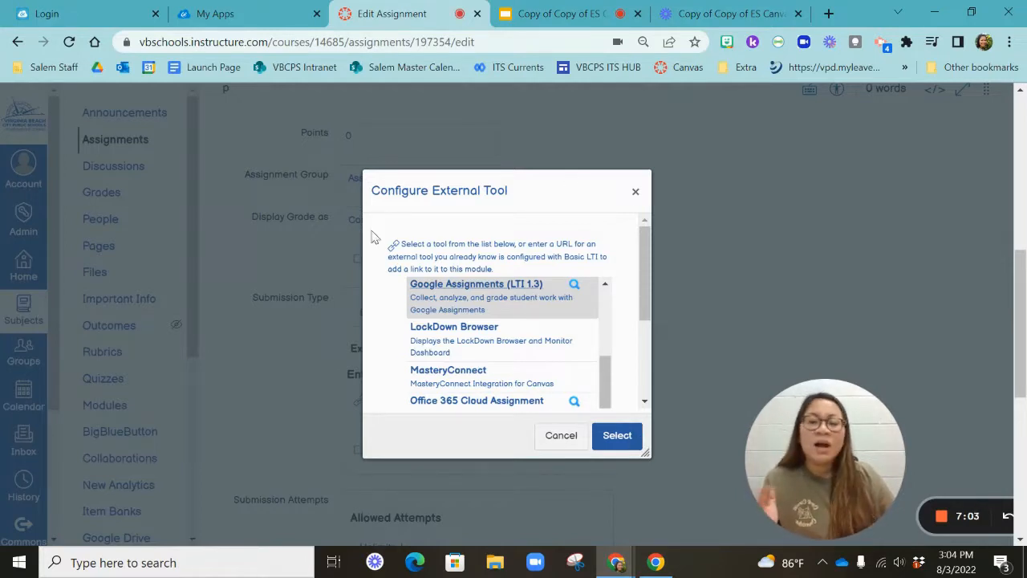
left_click(616, 436)
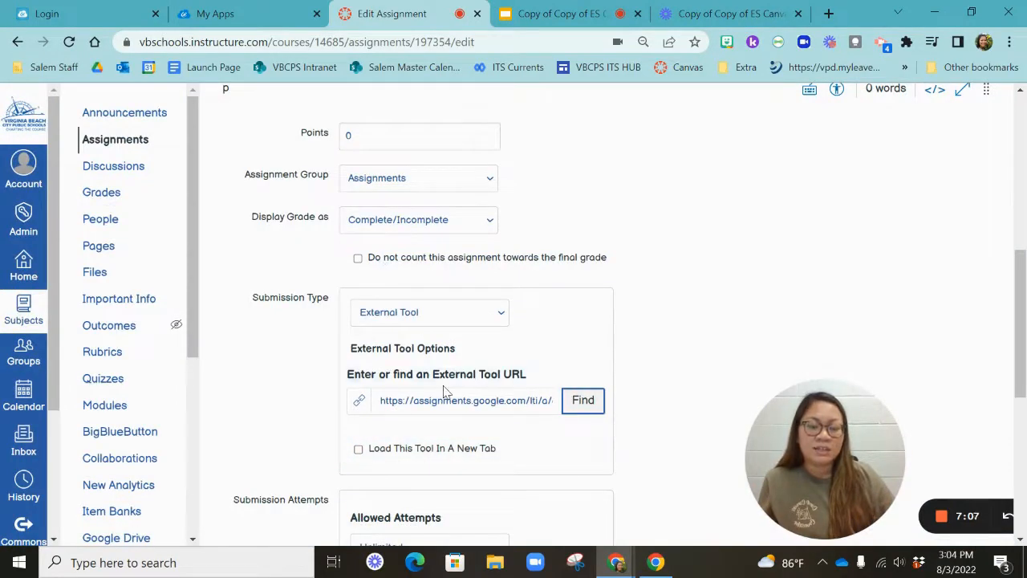
Limit the allowed submission attempts to 1
scroll(596, 390, "down", 3)
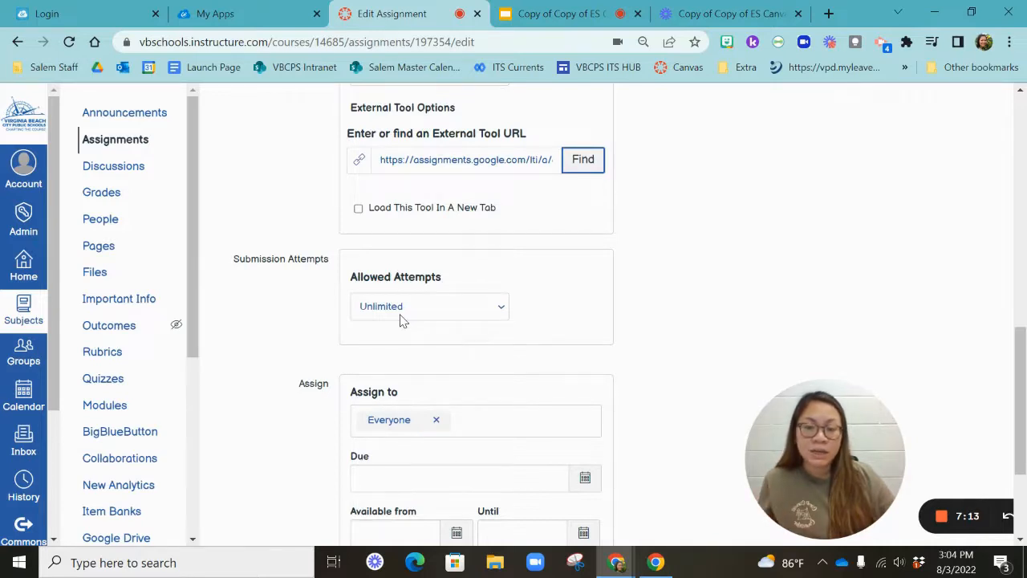
left_click(400, 314)
left_click(393, 338)
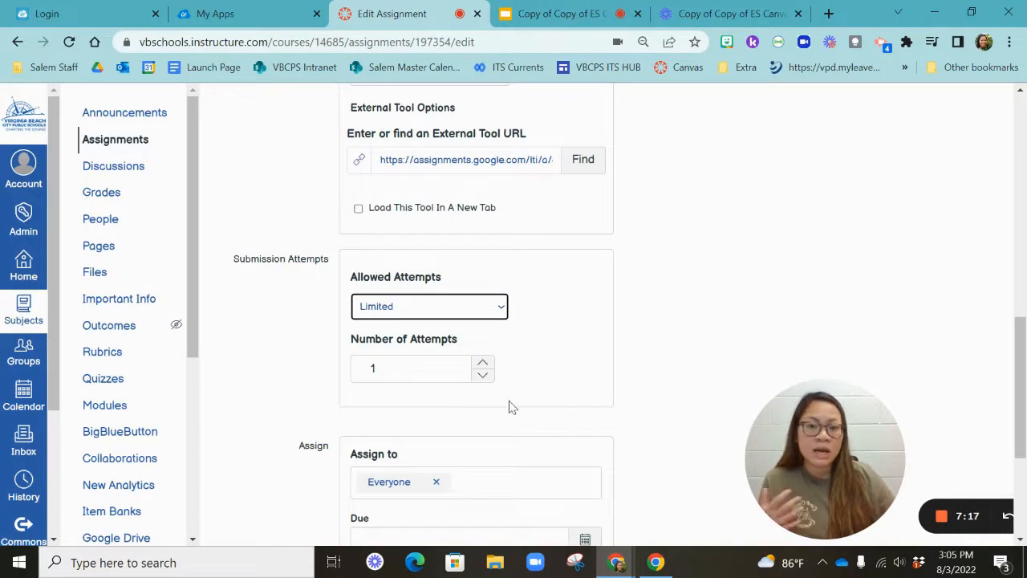
left_click(484, 365)
left_click(483, 376)
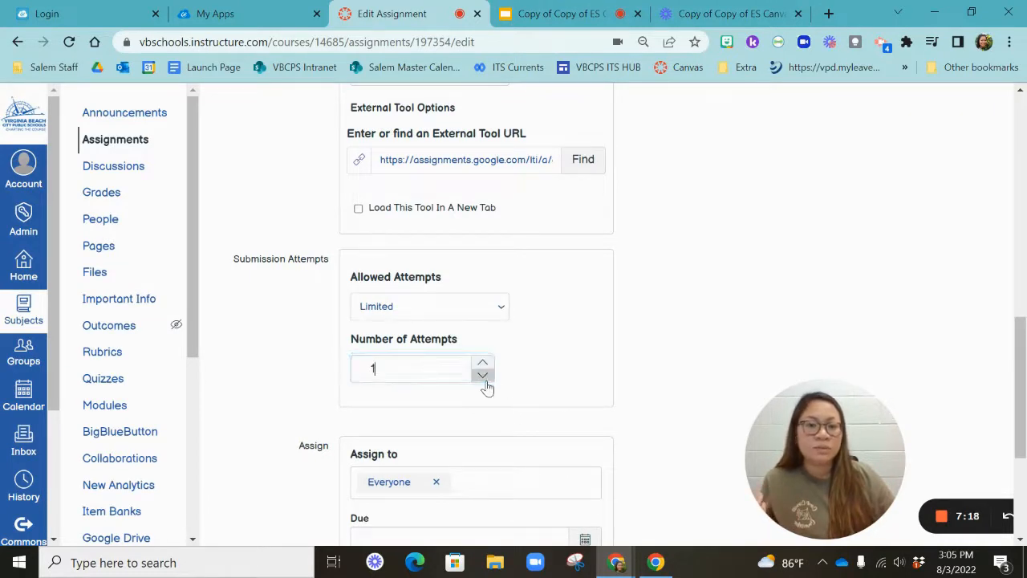
left_click(634, 377)
Set the Canvas assignment's due date to Aug 12, 2022, 11:59 PM
scroll(631, 383, "down", 2)
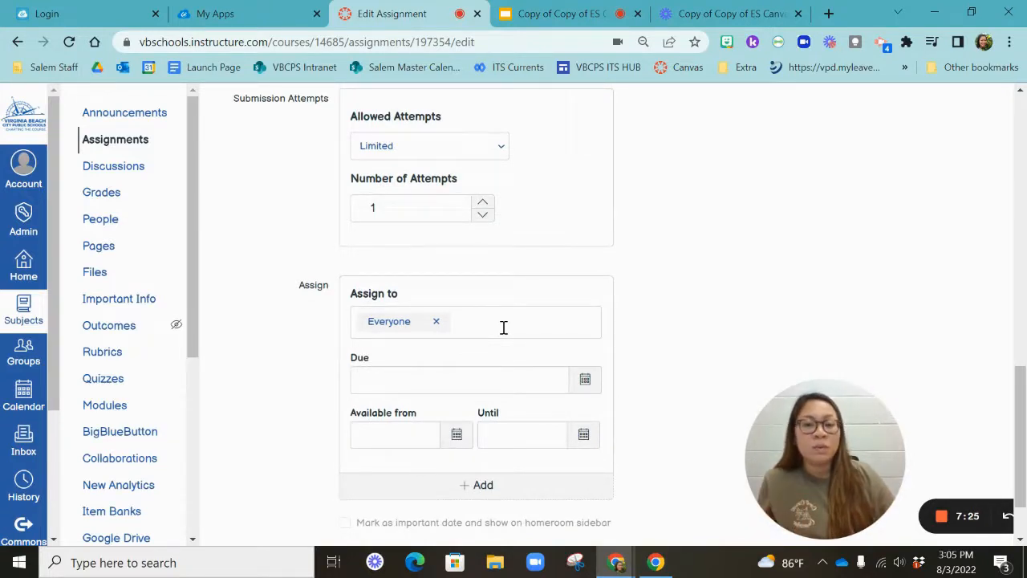
left_click(588, 388)
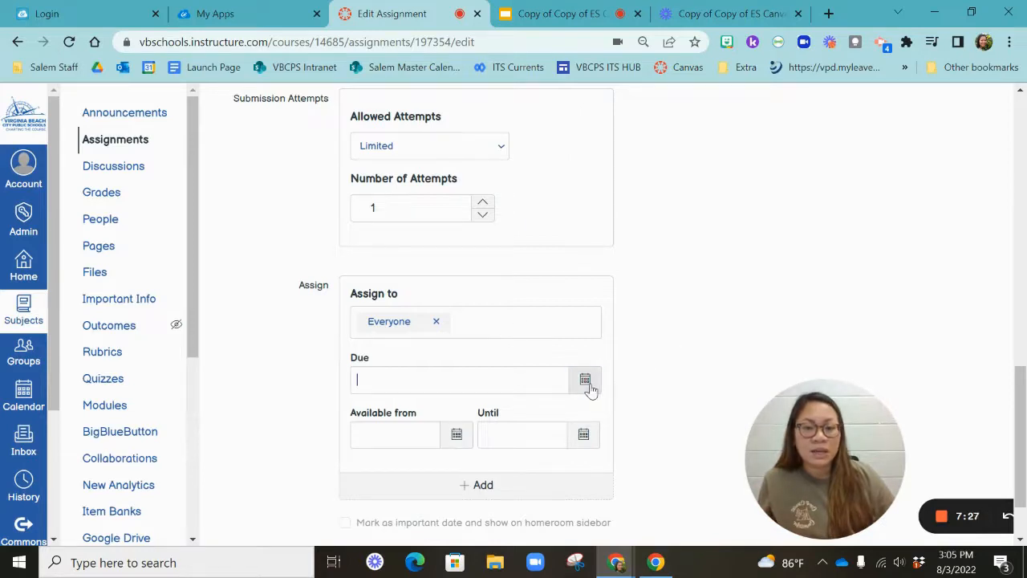
left_click(488, 265)
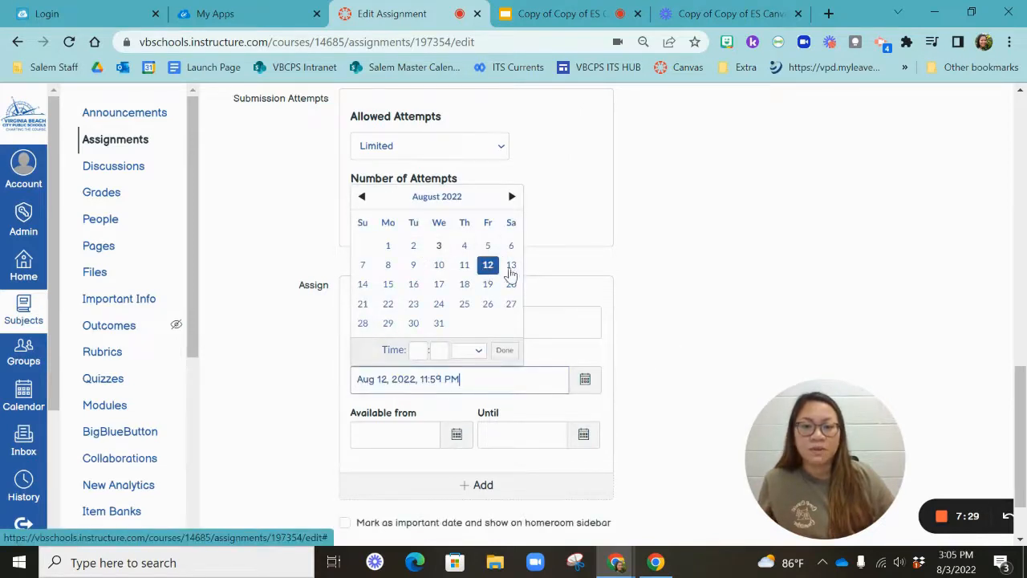
left_click(798, 249)
Save the assignment settings
scroll(698, 329, "down", 1)
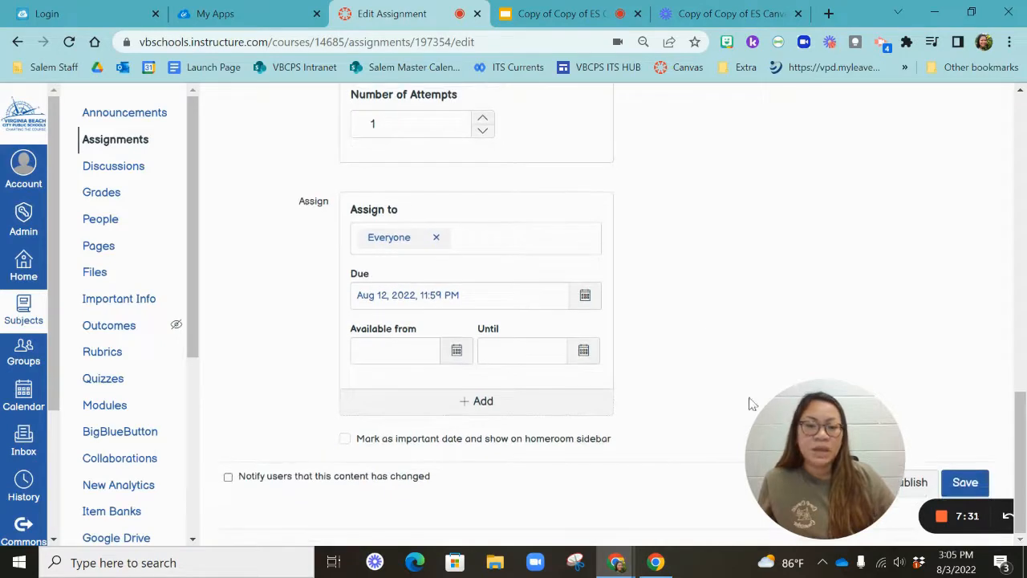
left_click_drag(885, 431, 872, 317)
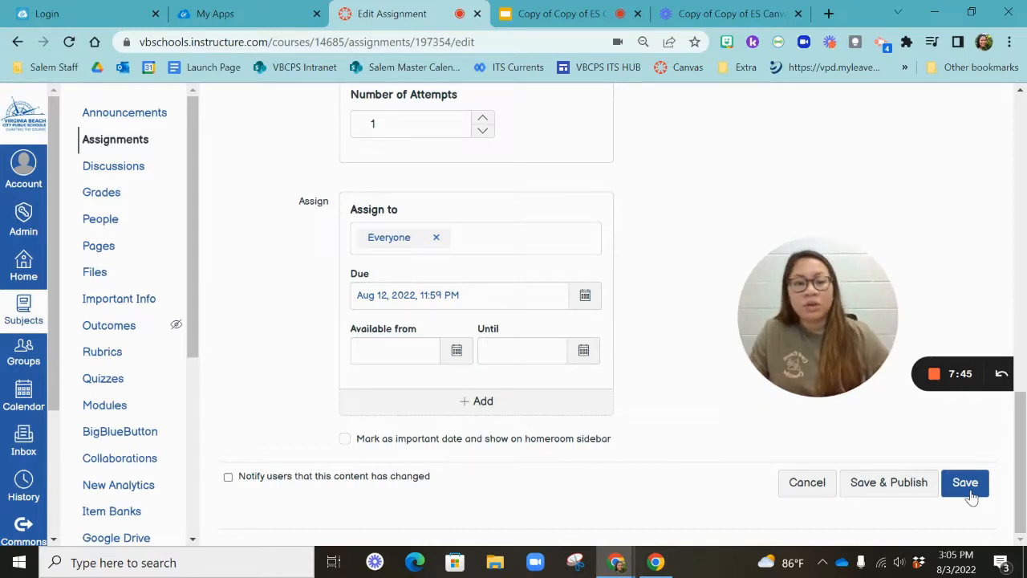
left_click(921, 485)
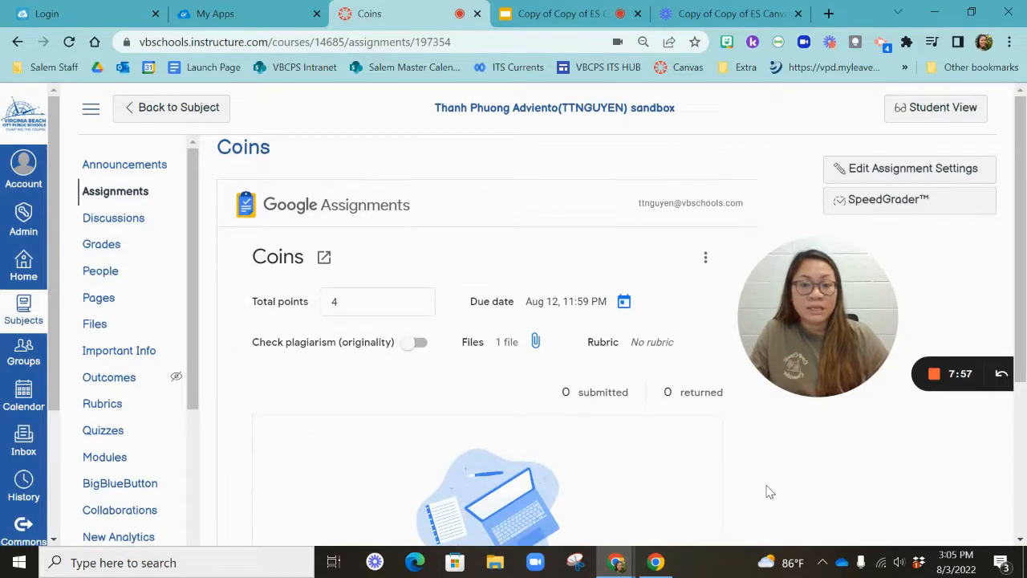
Review the saved Coins assignment page and go back to the subject's home page
scroll(685, 477, "down", 3)
scroll(674, 469, "up", 1)
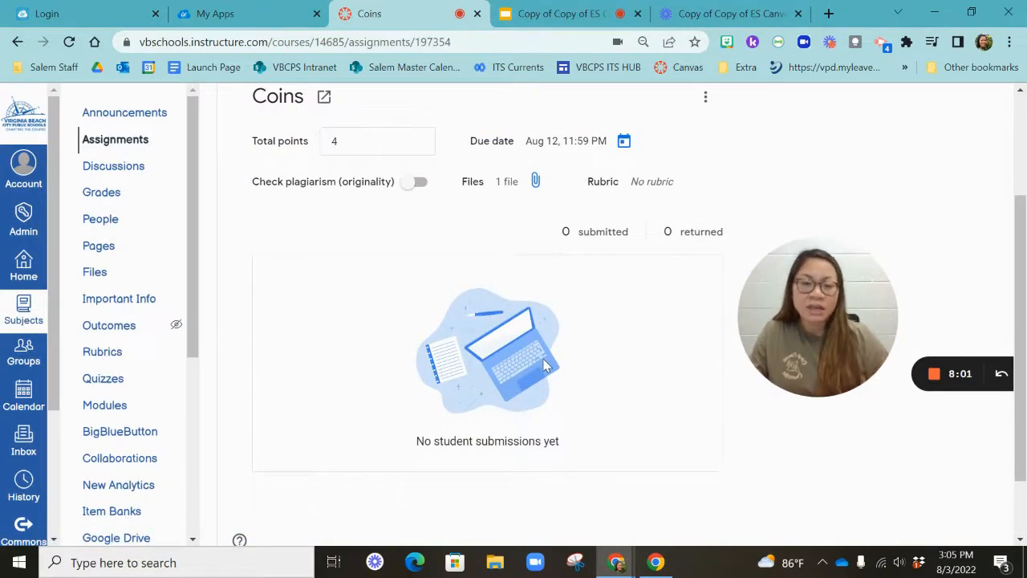
scroll(500, 401, "up", 1)
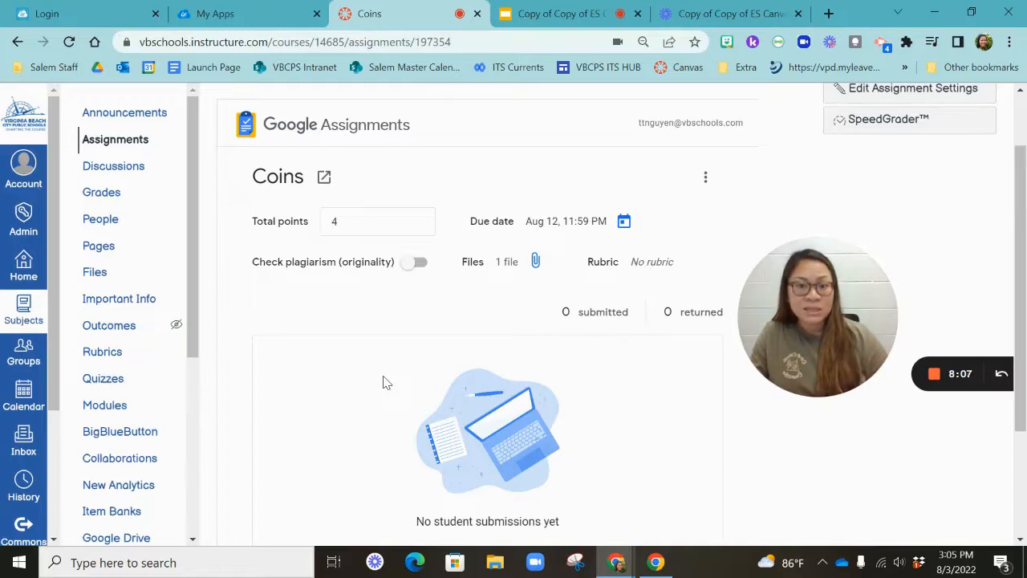
scroll(481, 321, "up", 1)
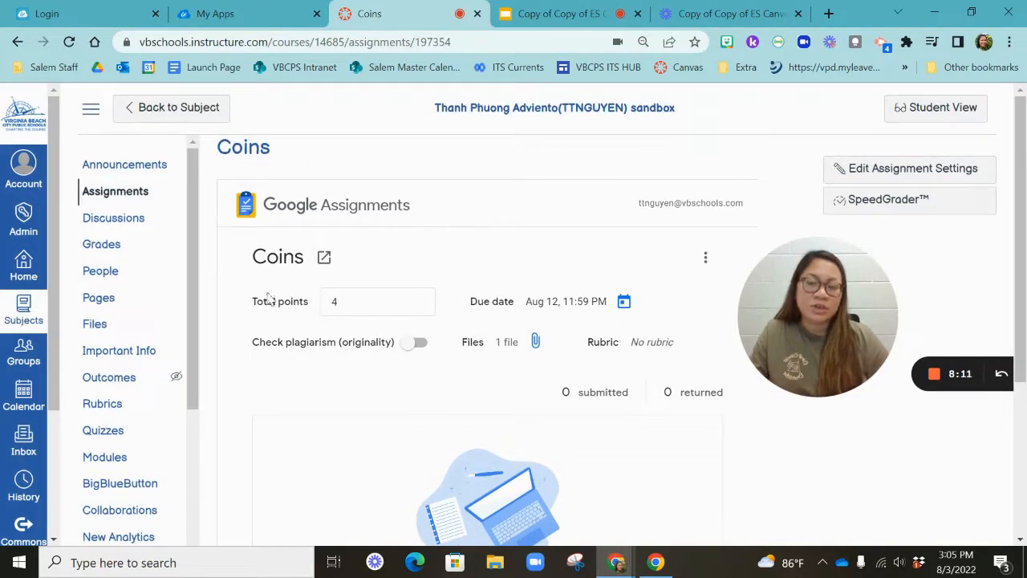
left_click(191, 109)
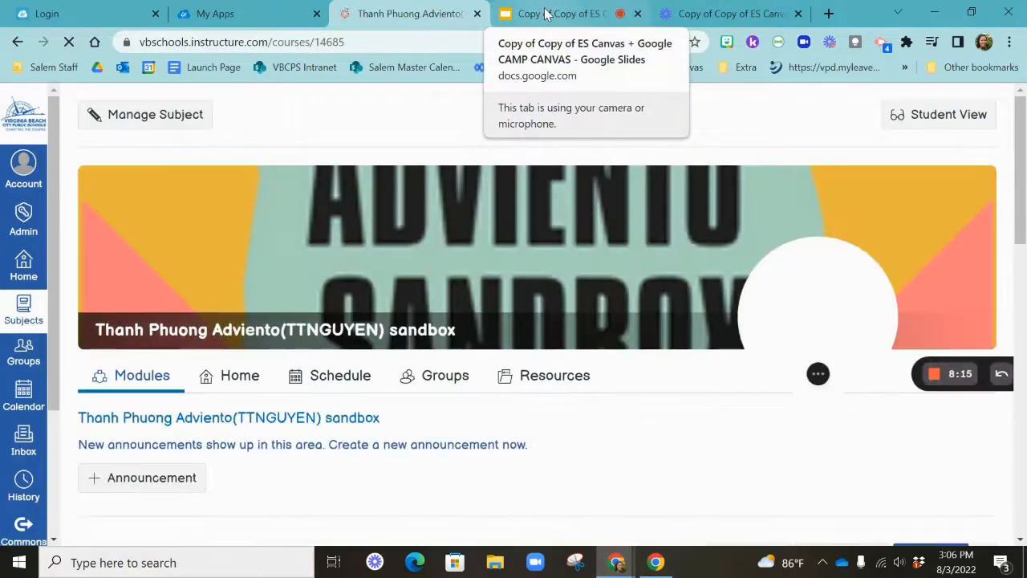
Switch to the Google Slides presentation and browse the slide thumbnails
left_click(545, 14)
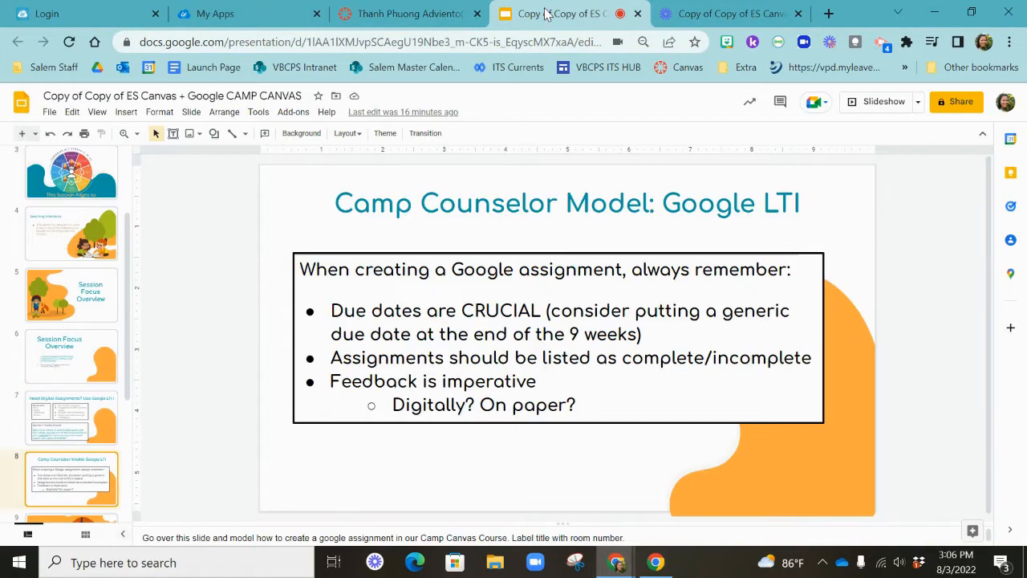
scroll(56, 416, "down", 2)
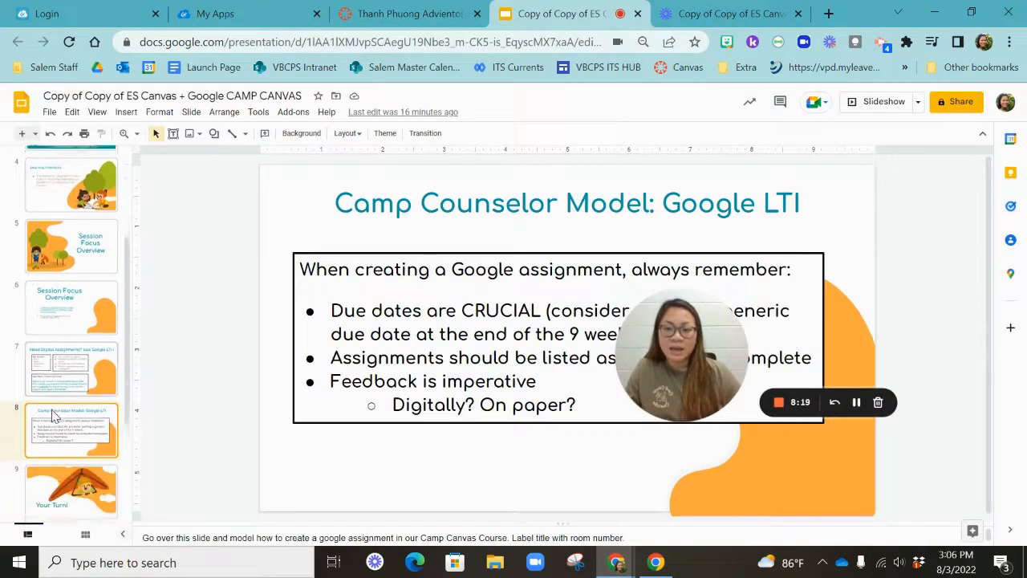
left_click_drag(662, 351, 856, 451)
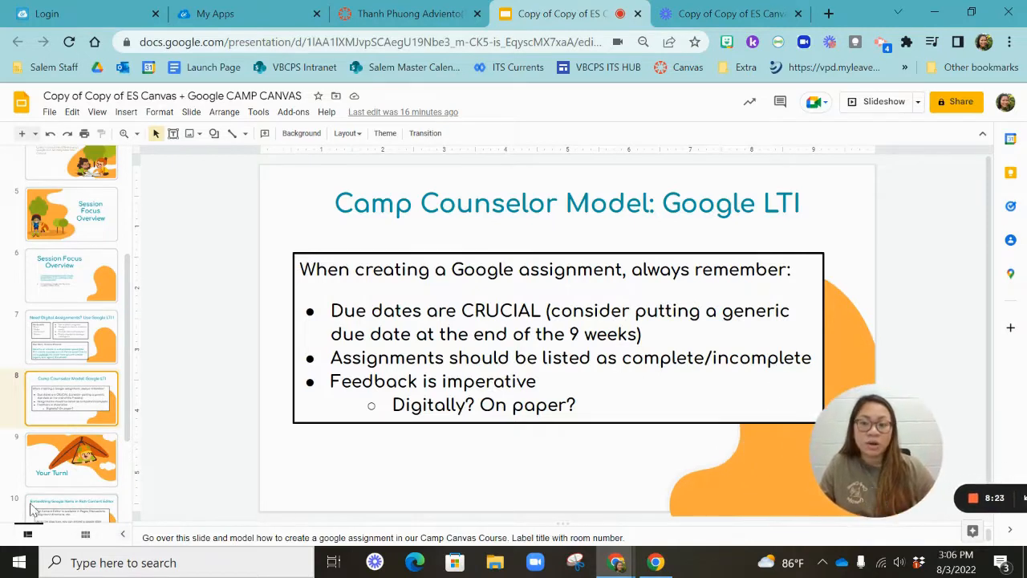